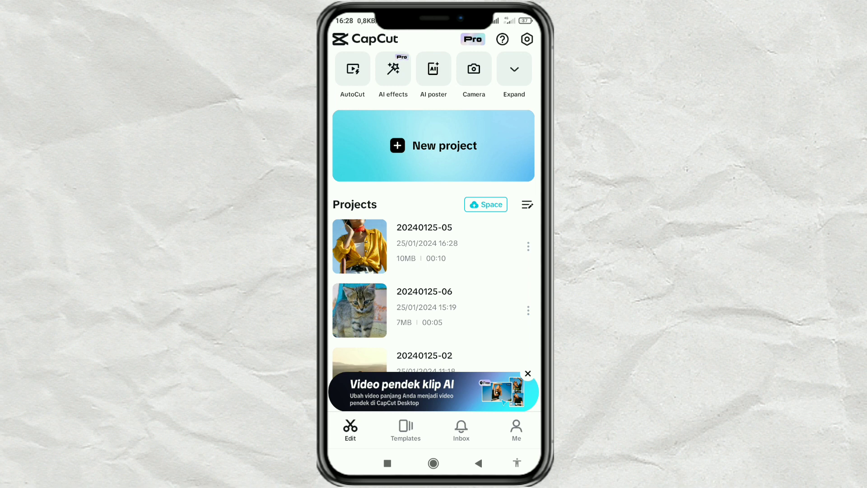
Create a new project with the 00:04 standing-kitten clip then the 00:05 kittens-in-grass clip.
click(434, 145)
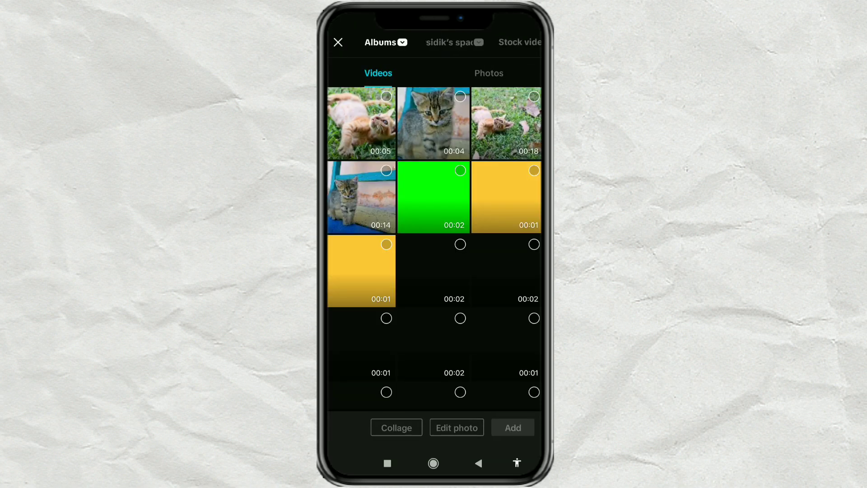
click(459, 97)
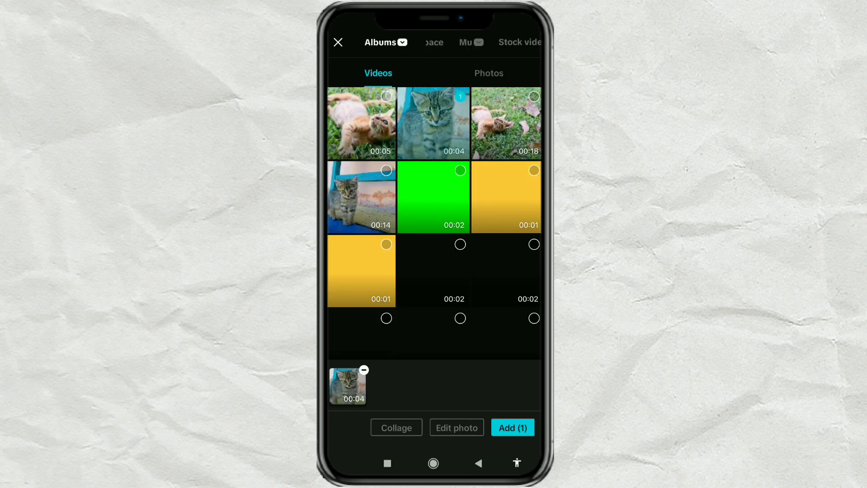
click(386, 97)
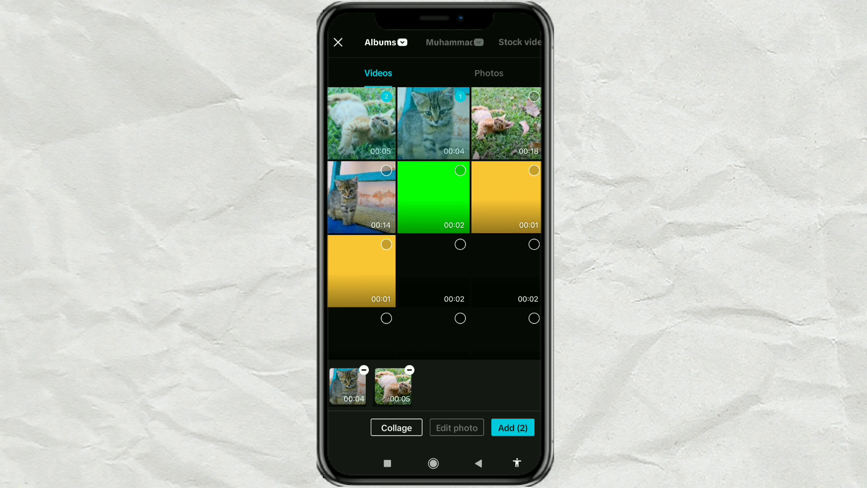
click(512, 427)
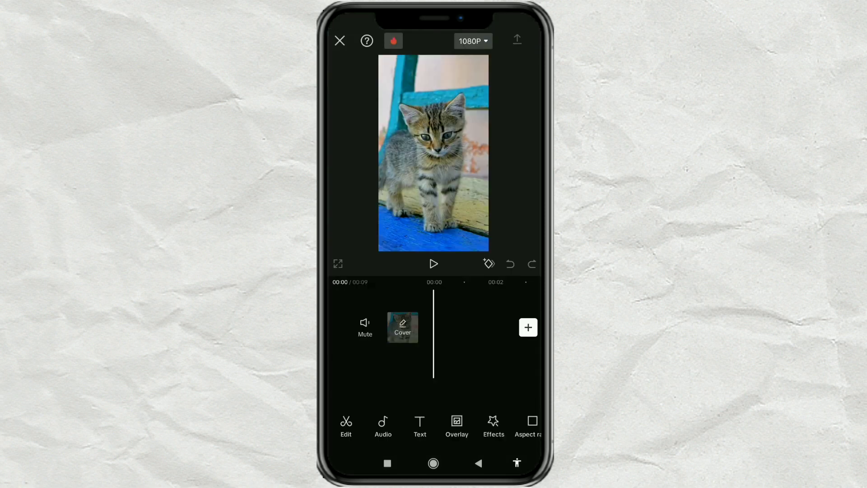
drag(497, 385, 458, 383)
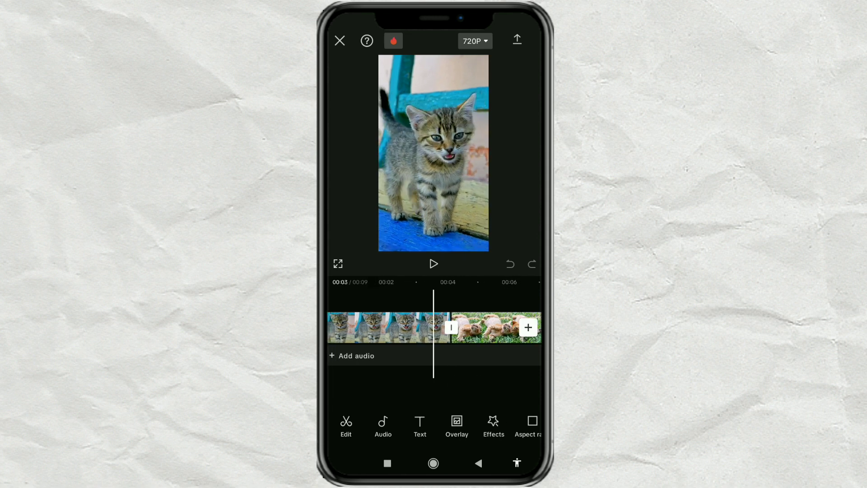
Add the green 00:02 torn-money clip as an overlay over the join between the kitten clips.
click(456, 425)
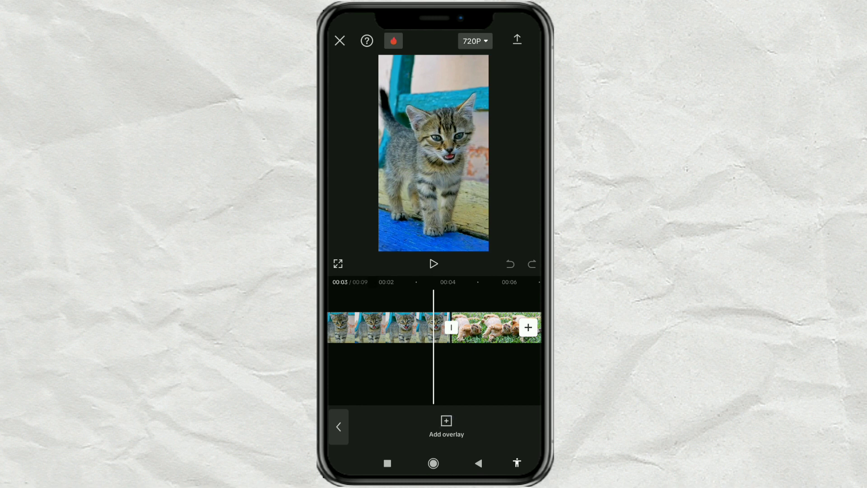
click(446, 426)
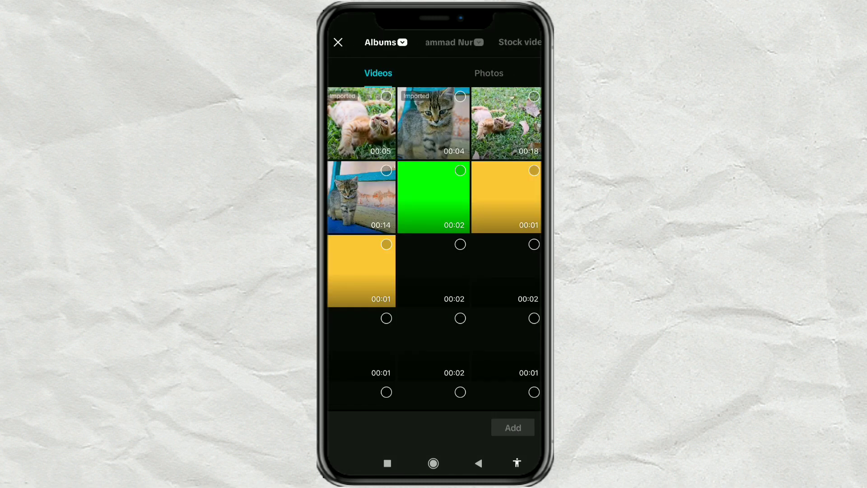
click(459, 170)
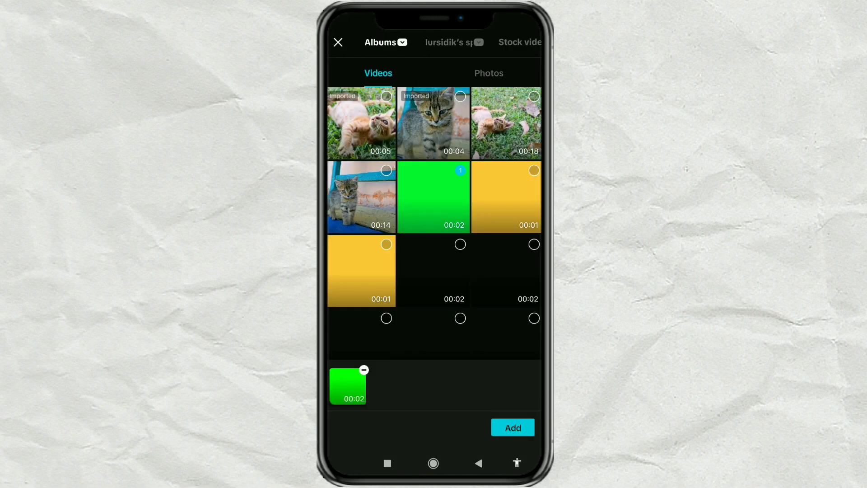
click(513, 428)
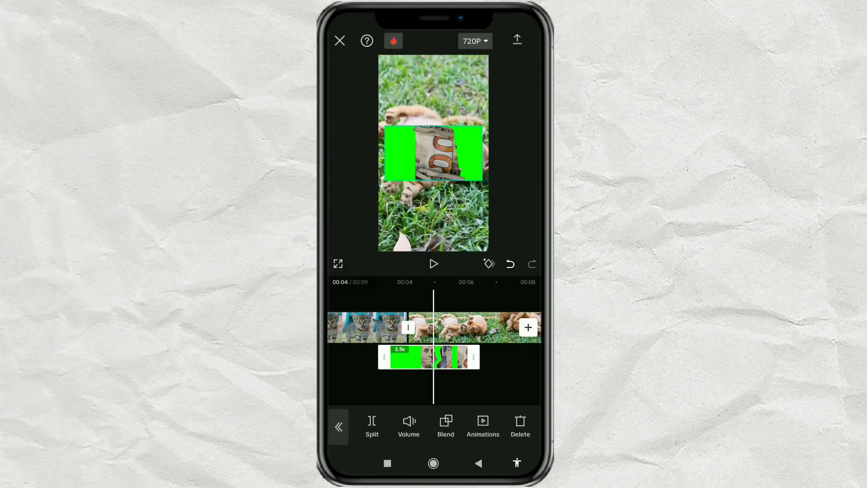
scroll(440, 426, right, 5)
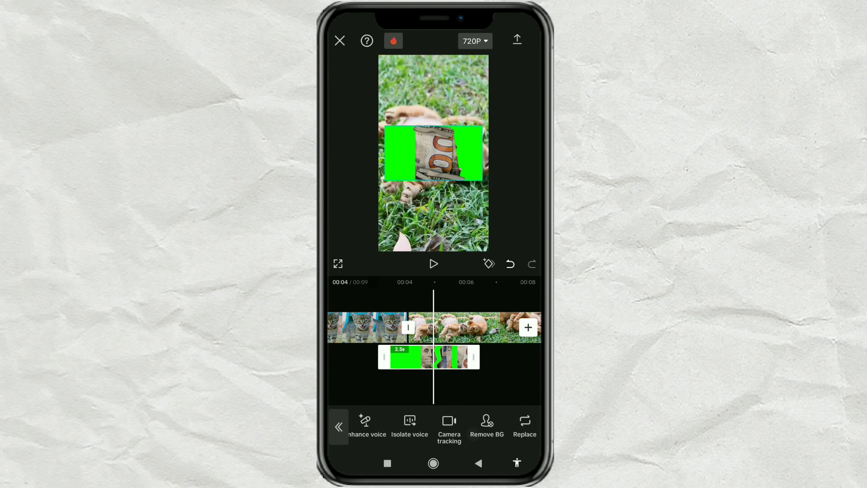
scroll(440, 427, right, 5)
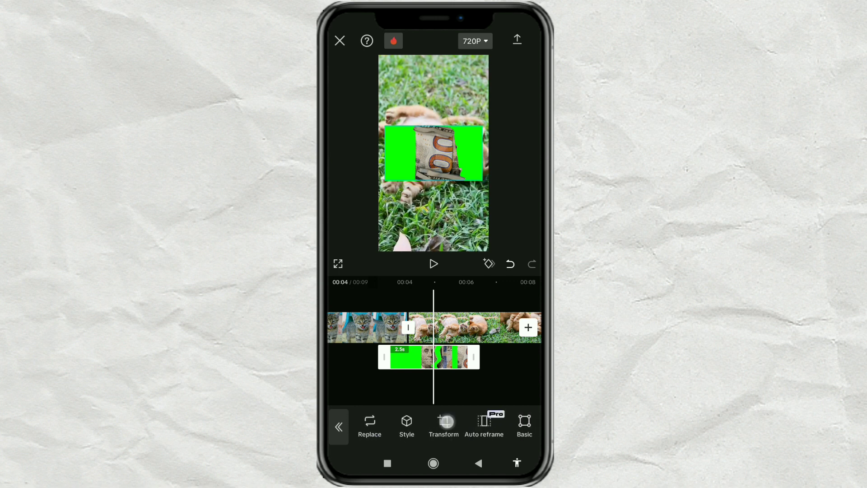
Rotate the money overlay with Transform until it reaches 270° and the bill stands upright.
click(446, 421)
click(387, 426)
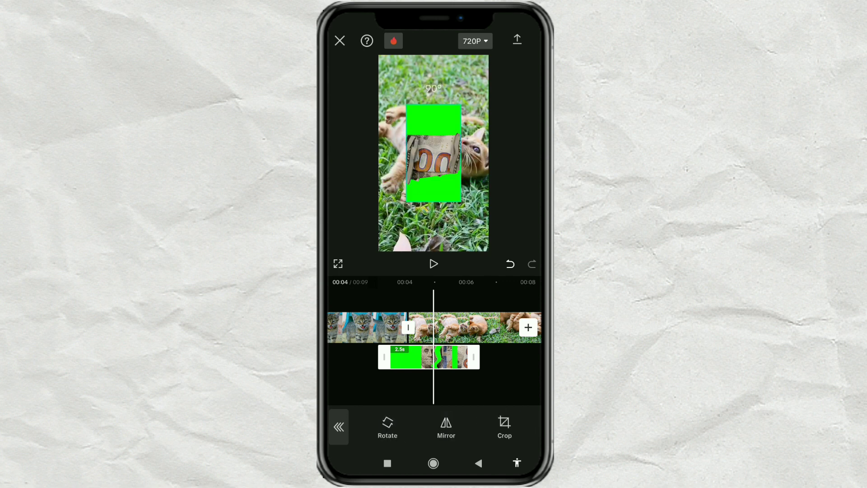
drag(433, 325, 447, 325)
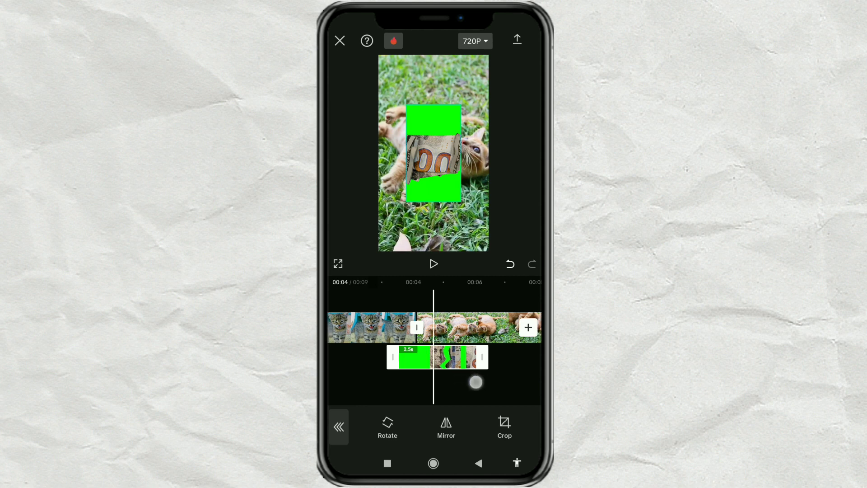
click(387, 426)
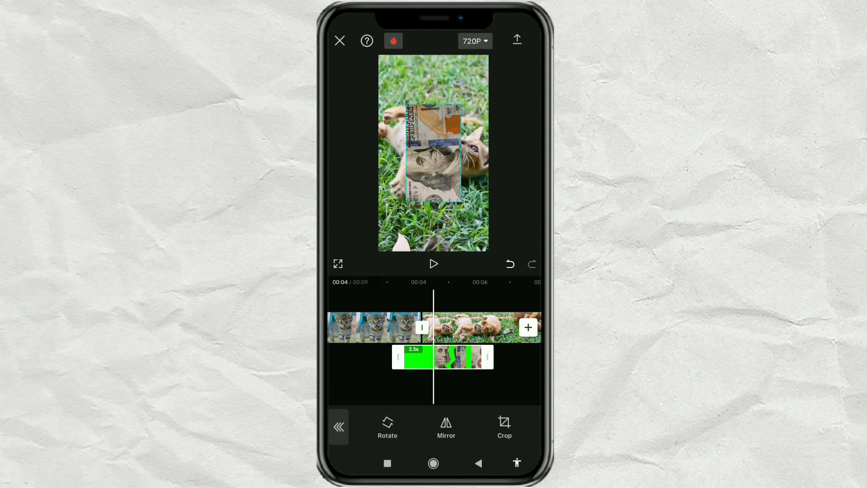
click(339, 426)
scroll(441, 425, left, 5)
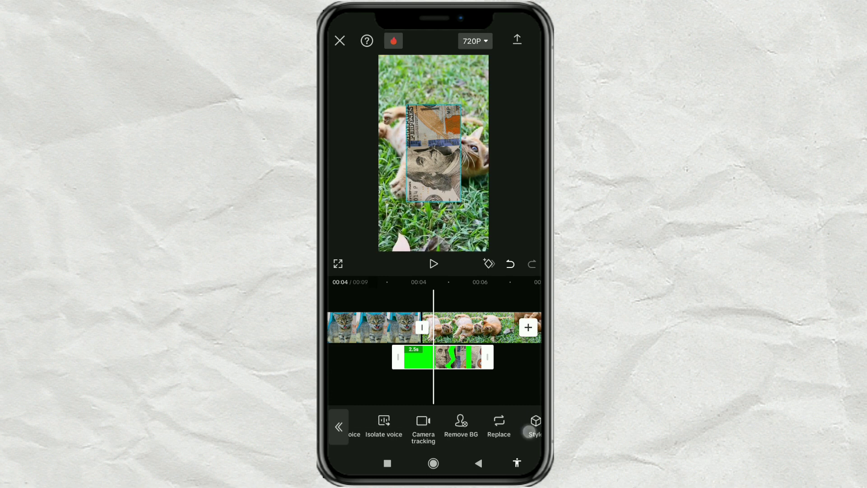
drag(515, 426, 379, 426)
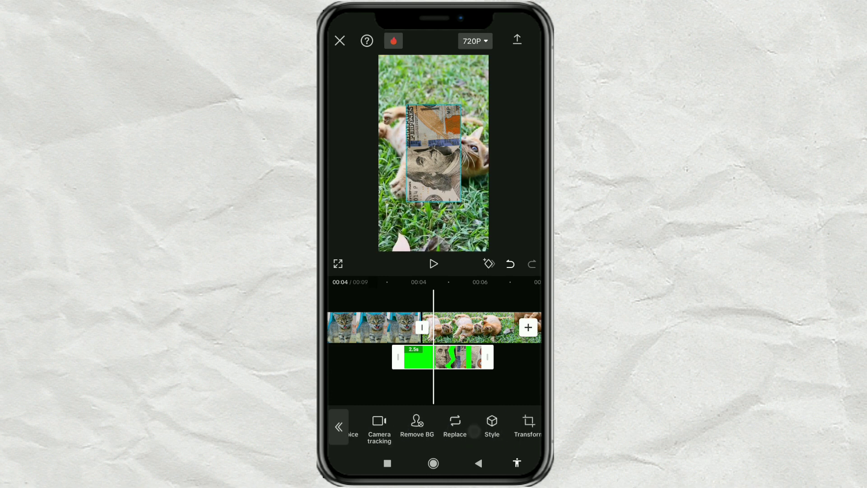
Scale the money overlay up to 180% in Basic so the bill fills the frame.
click(400, 425)
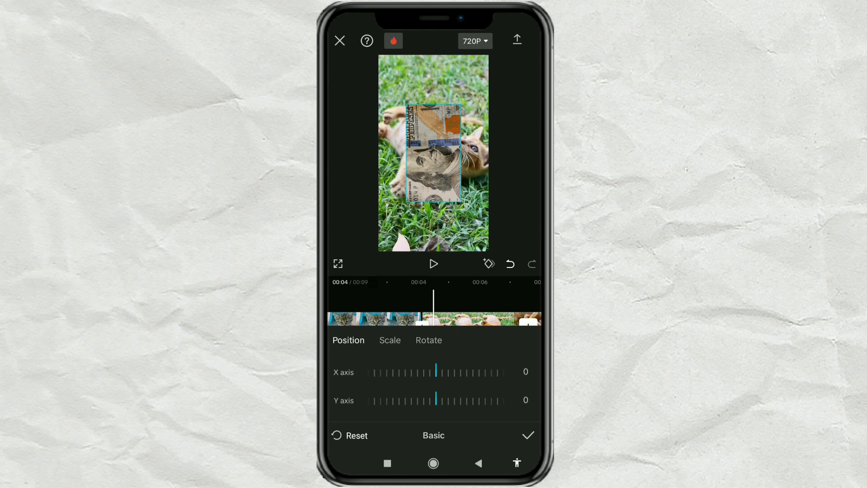
click(392, 340)
drag(469, 397, 400, 406)
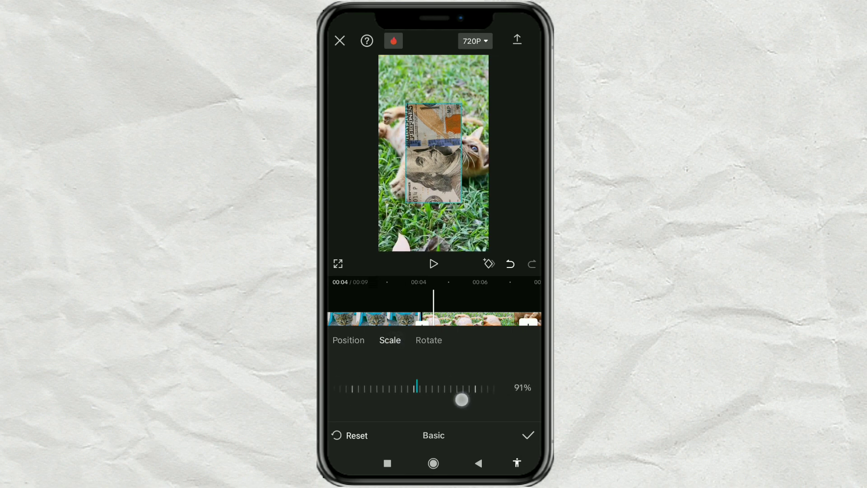
drag(466, 393, 451, 396)
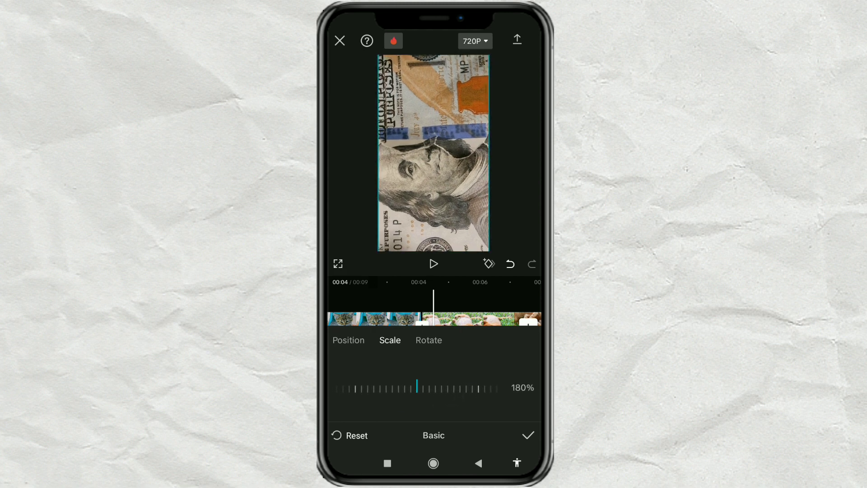
Confirm the scale, then start Chroma key on the overlay and sample its green colour.
click(527, 434)
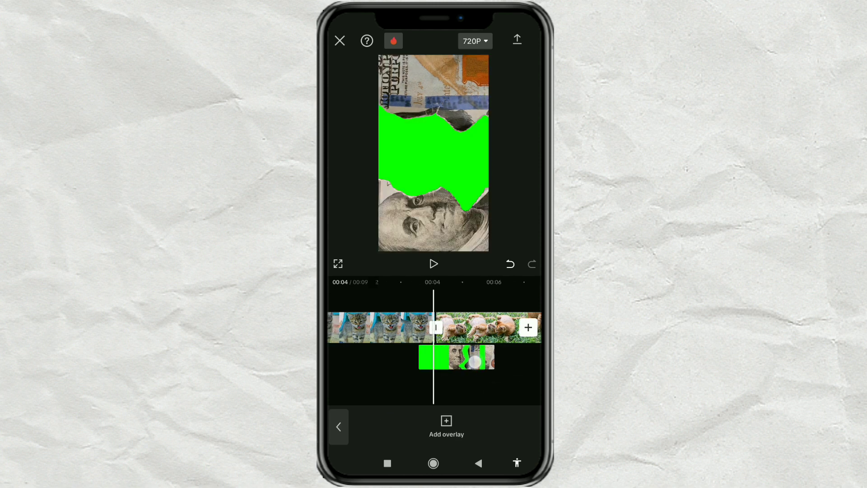
mouse_move(475, 362)
mouse_down()
mouse_move(461, 372)
mouse_move(474, 373)
mouse_up()
click(478, 358)
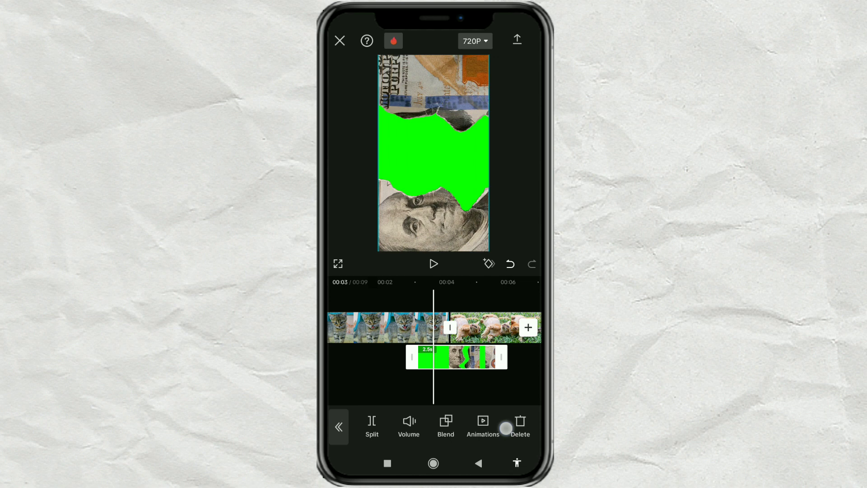
drag(501, 427, 451, 446)
drag(501, 427, 406, 427)
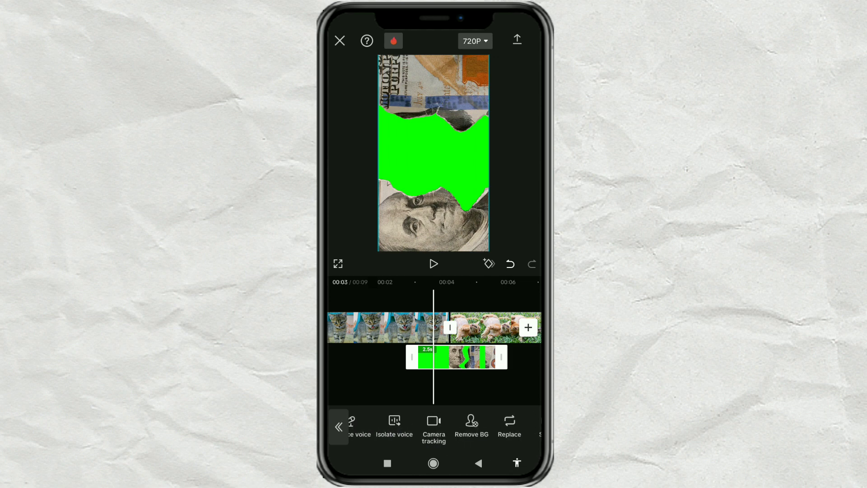
click(476, 420)
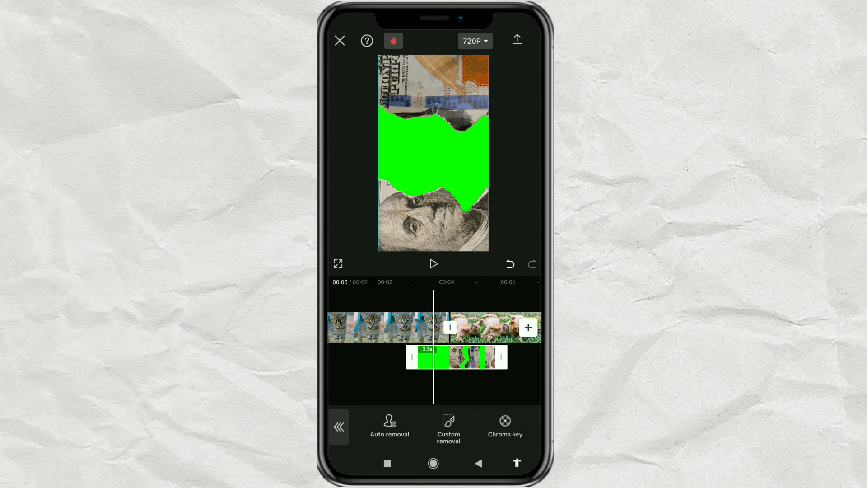
click(505, 421)
click(428, 159)
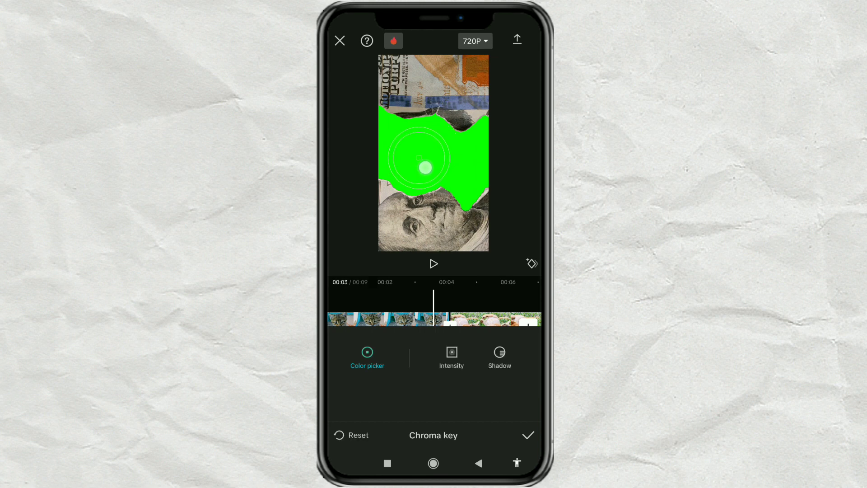
Set the chroma key Intensity to about 71 and Shadow to 58, and confirm.
click(452, 357)
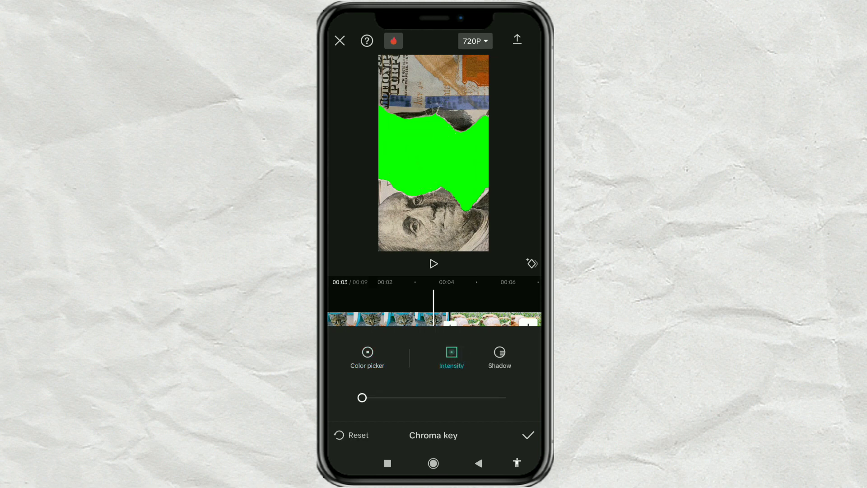
drag(364, 397, 464, 402)
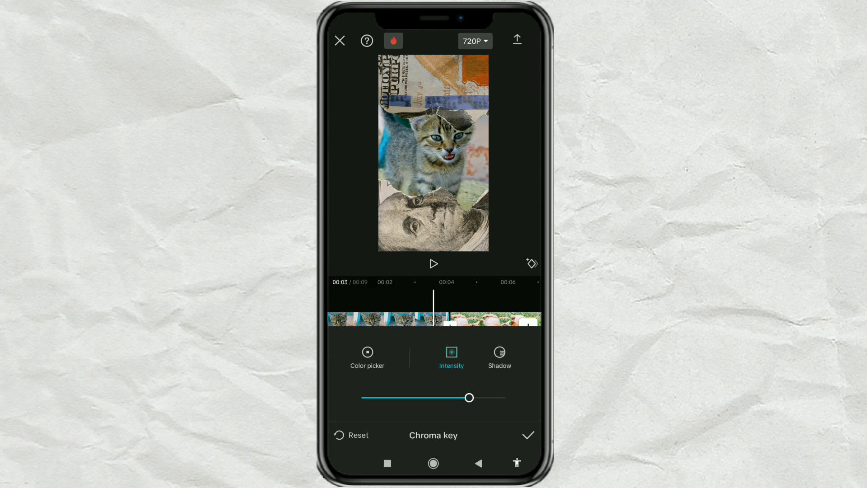
click(500, 356)
drag(364, 397, 444, 403)
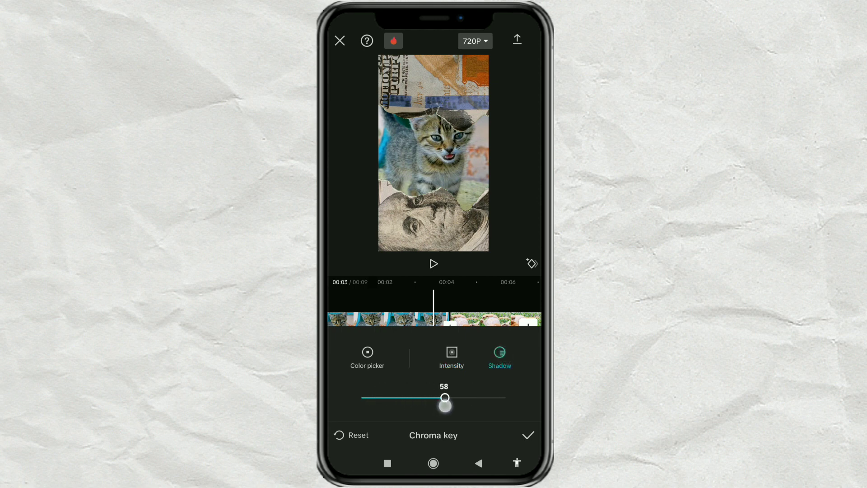
click(527, 435)
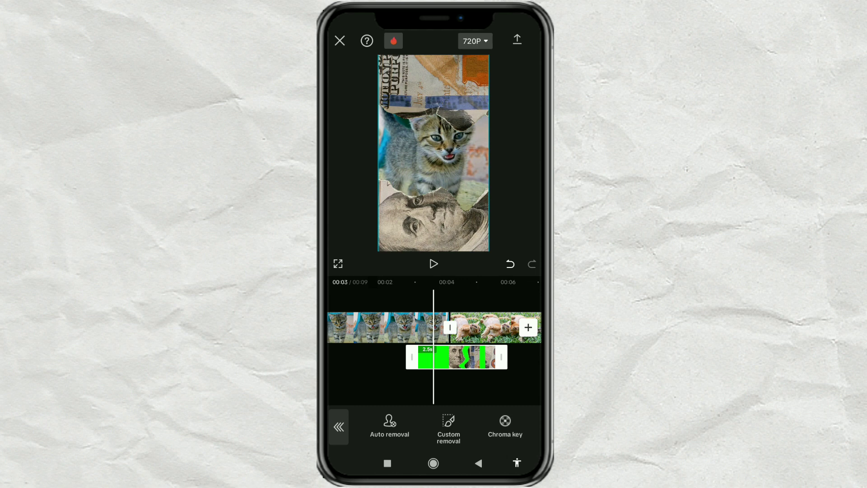
click(498, 392)
Leave the overlay view and search the Sound FX library for "crumpled paper".
drag(472, 394, 497, 396)
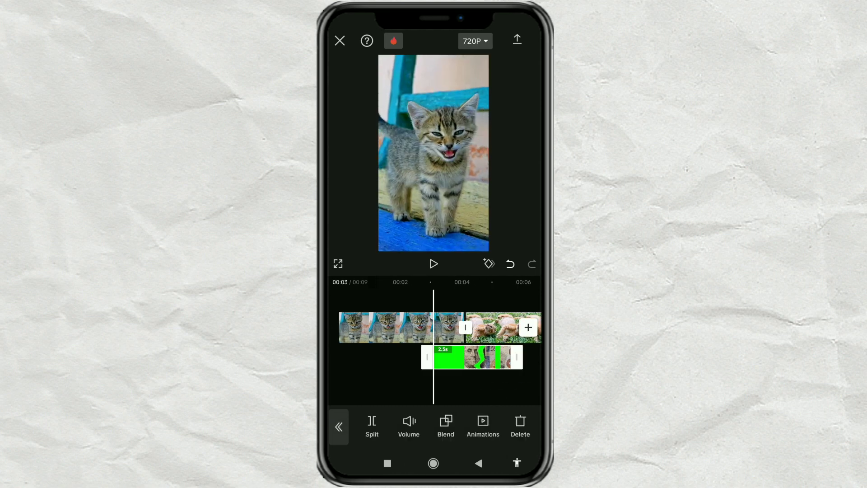
click(492, 390)
click(338, 425)
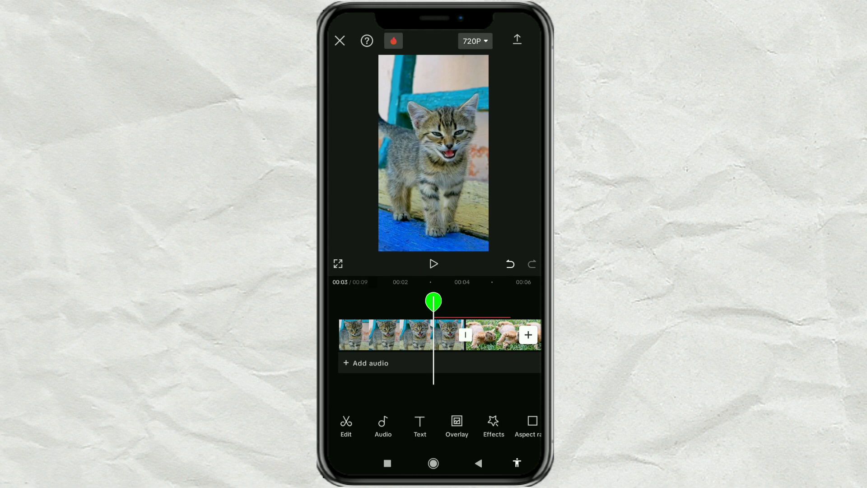
click(383, 425)
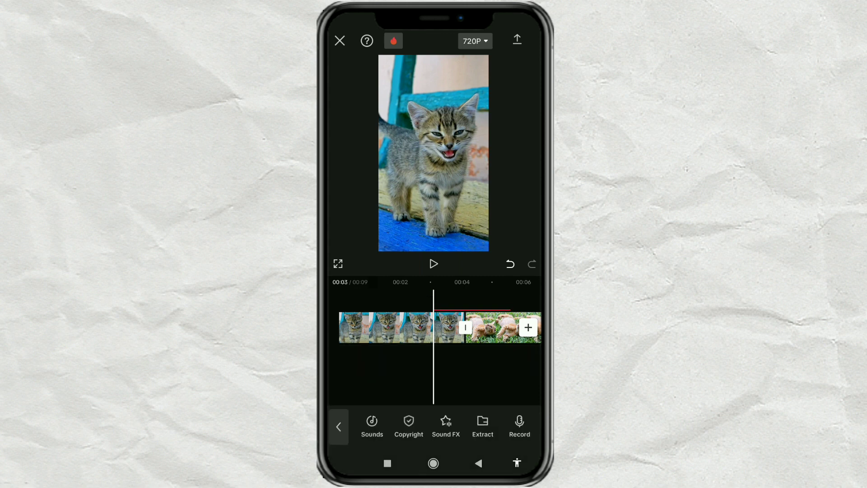
click(450, 425)
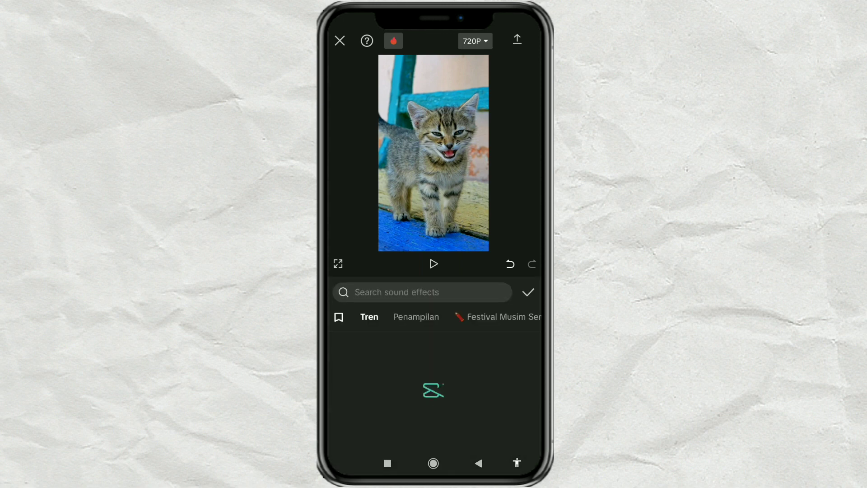
click(422, 292)
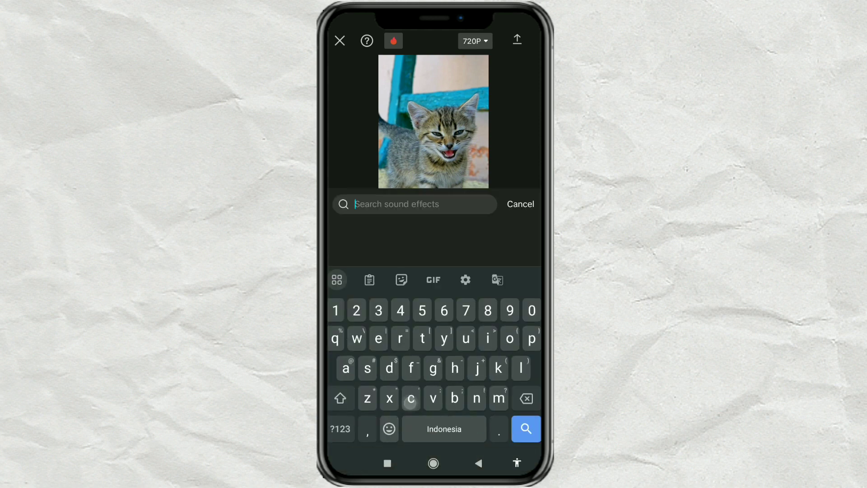
text(crumpled )
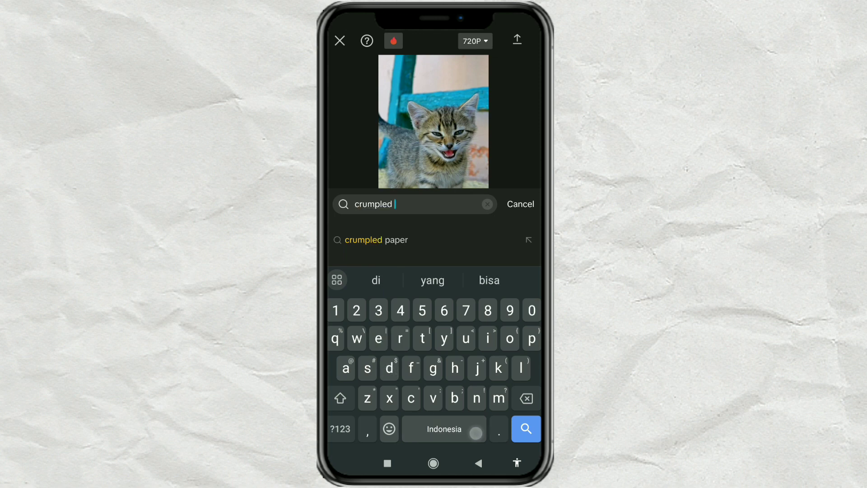
text(paper)
click(526, 429)
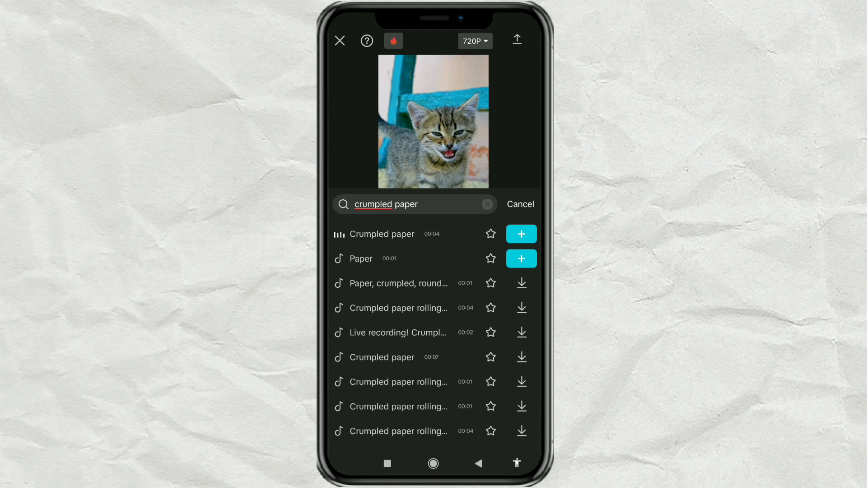
Add the Crumpled paper sound to the timeline and trim its end shorter.
click(521, 234)
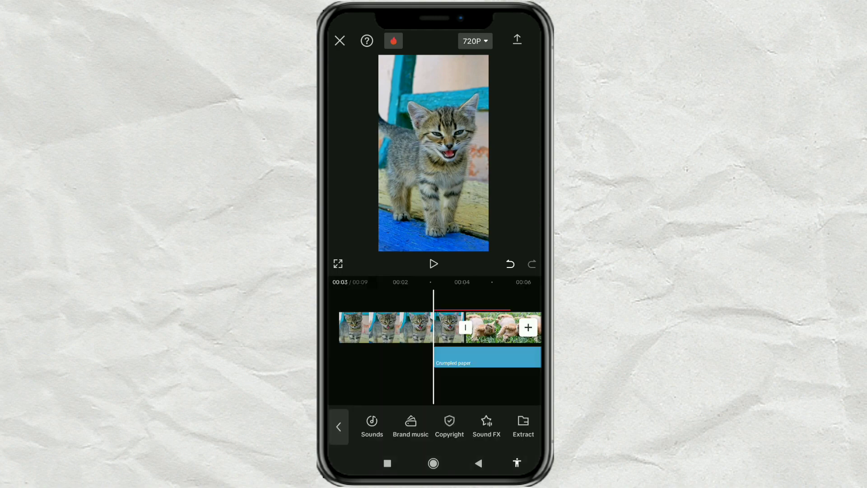
drag(407, 327, 366, 328)
click(407, 358)
drag(508, 358, 449, 357)
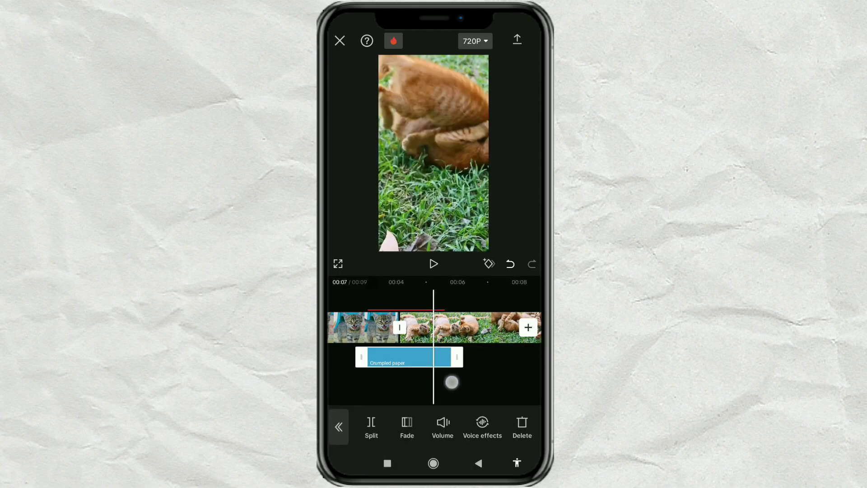
click(444, 387)
Review the overlay and audio tracks, then move the playhead back near the start.
click(339, 425)
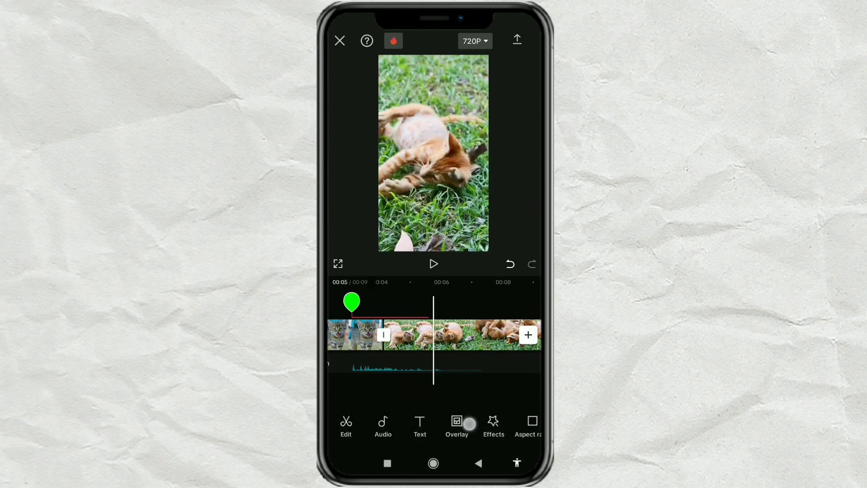
click(467, 425)
click(389, 359)
click(338, 425)
click(371, 426)
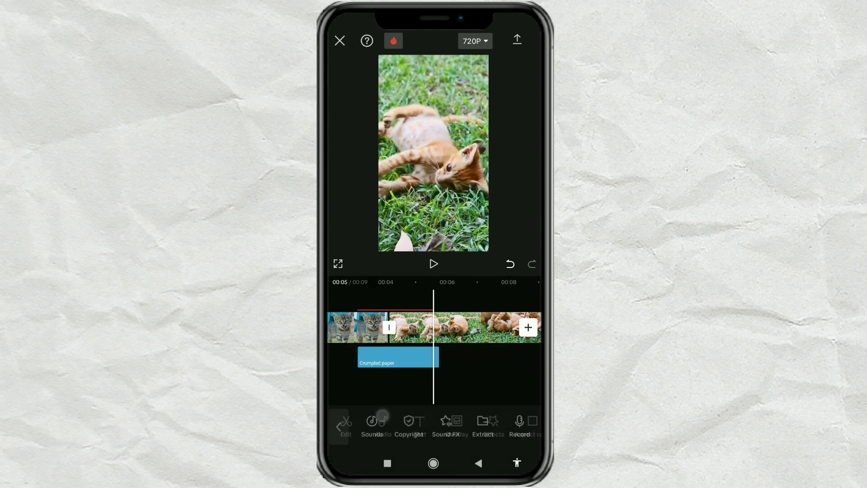
click(396, 357)
click(475, 380)
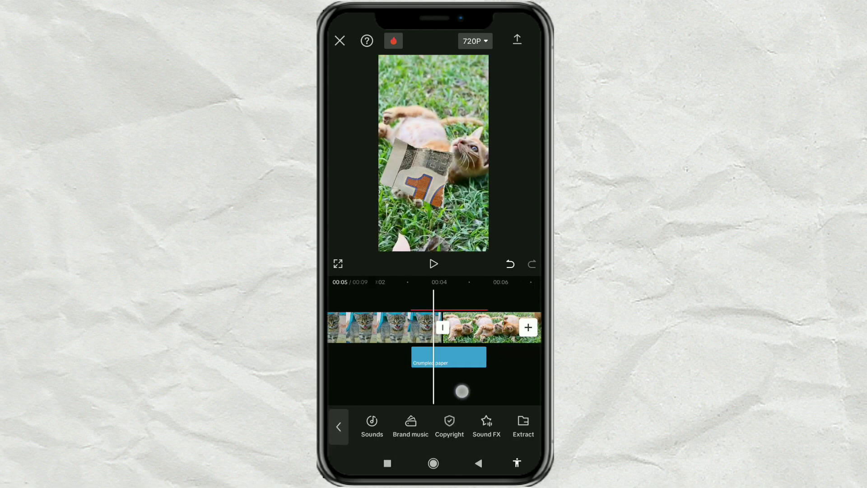
drag(379, 327, 461, 327)
click(338, 425)
drag(407, 327, 474, 328)
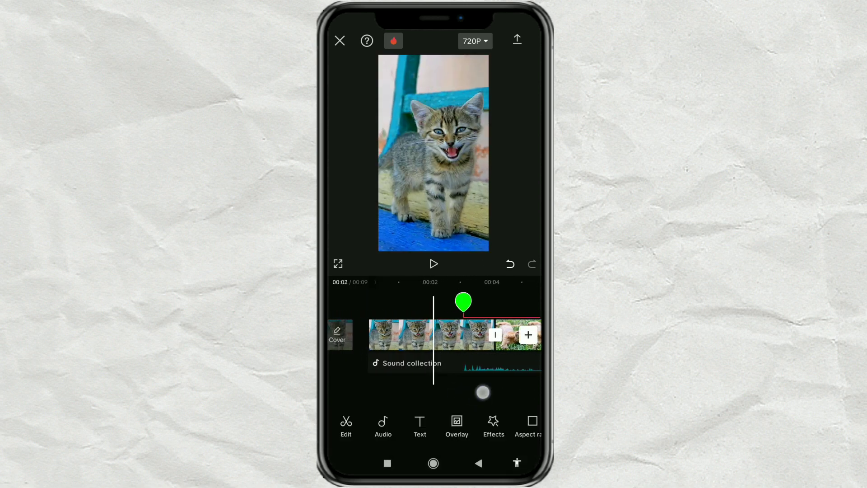
Play the finished kitten video in full-screen preview.
click(336, 263)
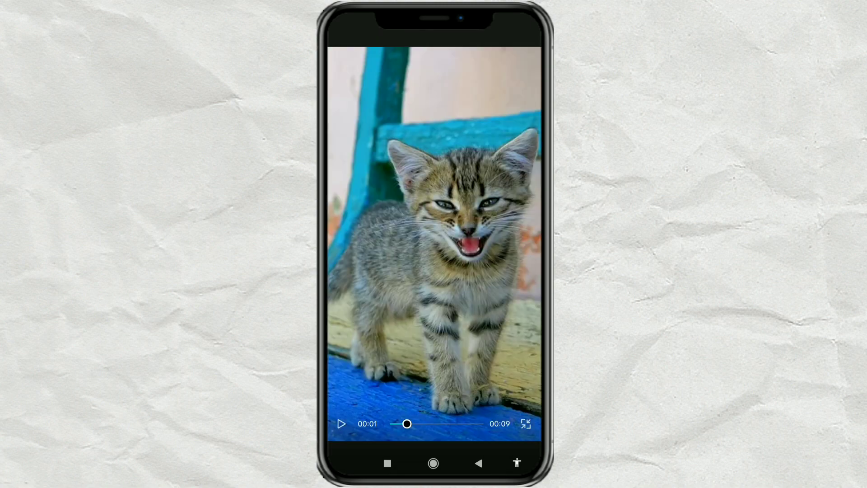
click(342, 423)
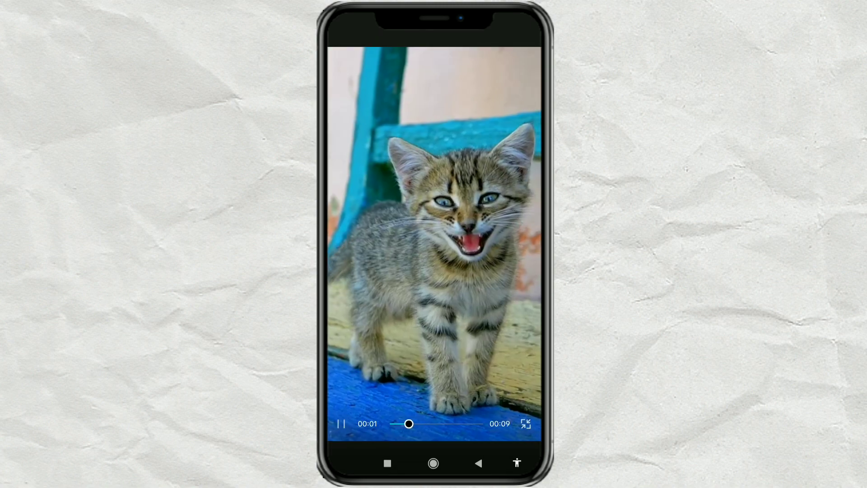